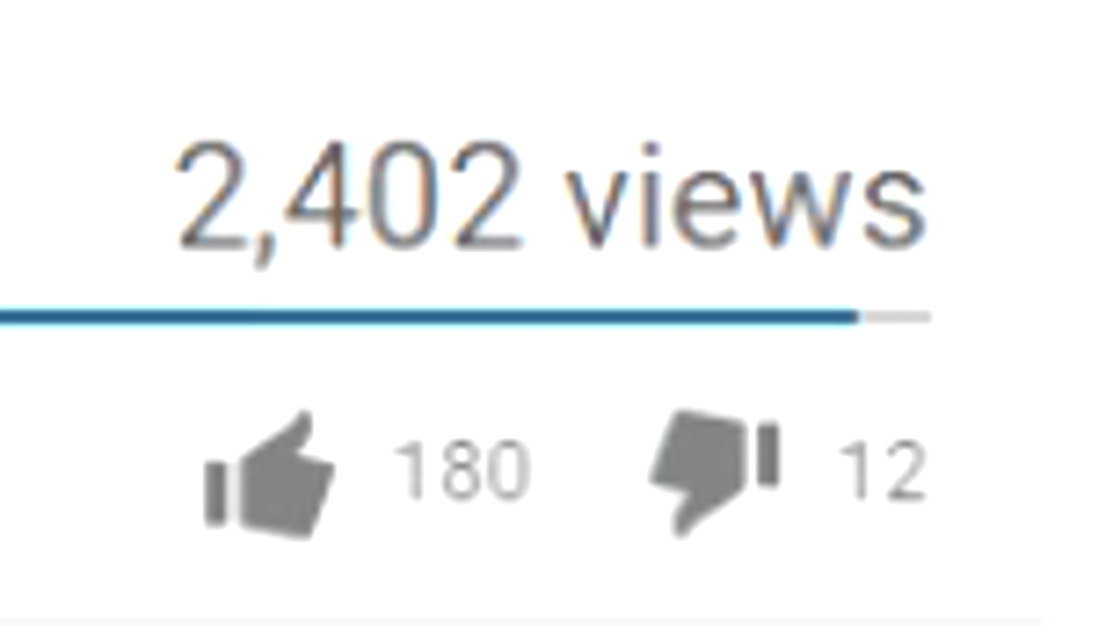
# Step: Expand the video description and follow its MediaFire RELEASE link to PRIVATE MOD.rar
pyautogui.click(618, 487)
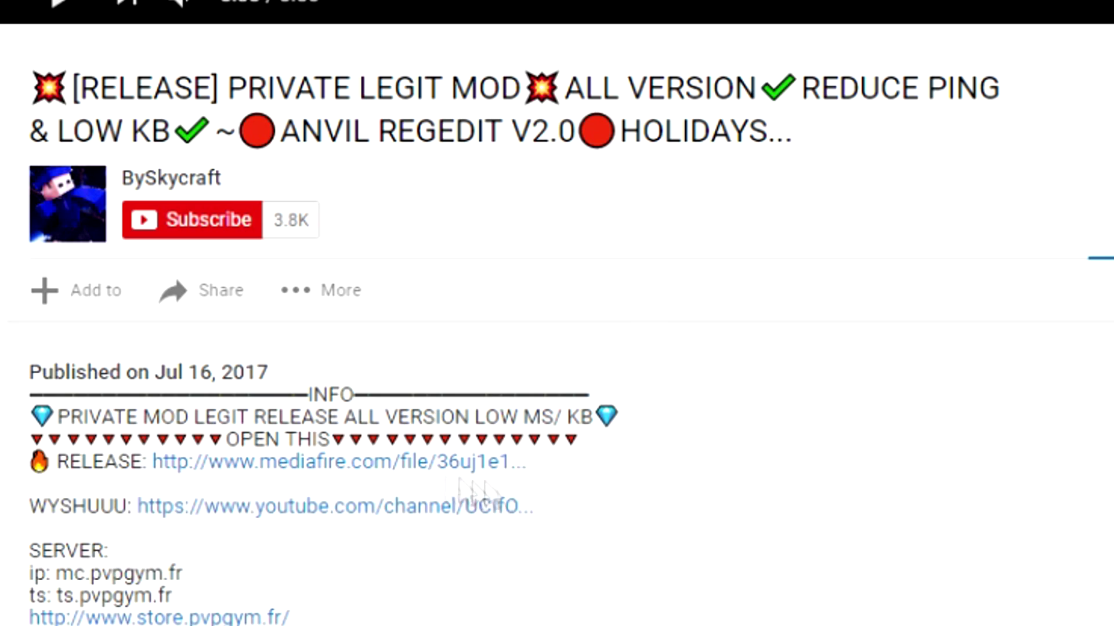
pyautogui.click(296, 152)
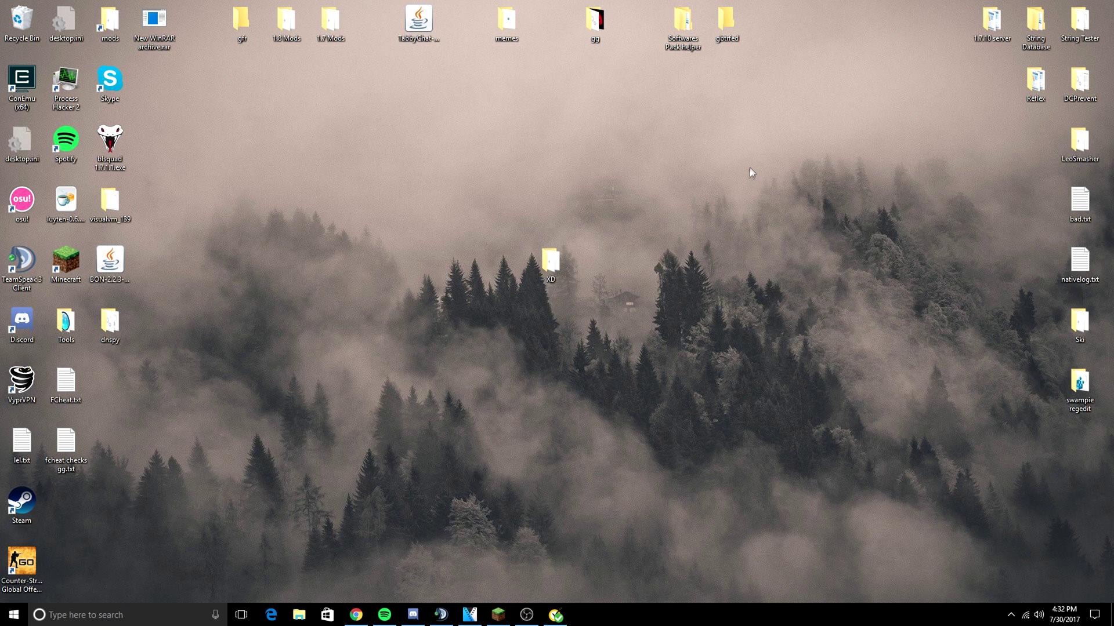
# Step: Open the desktop XD folder showing LatencyFixer.jar and TcpNoDelay.jar, and move its window aside
pyautogui.doubleClick(557, 269)
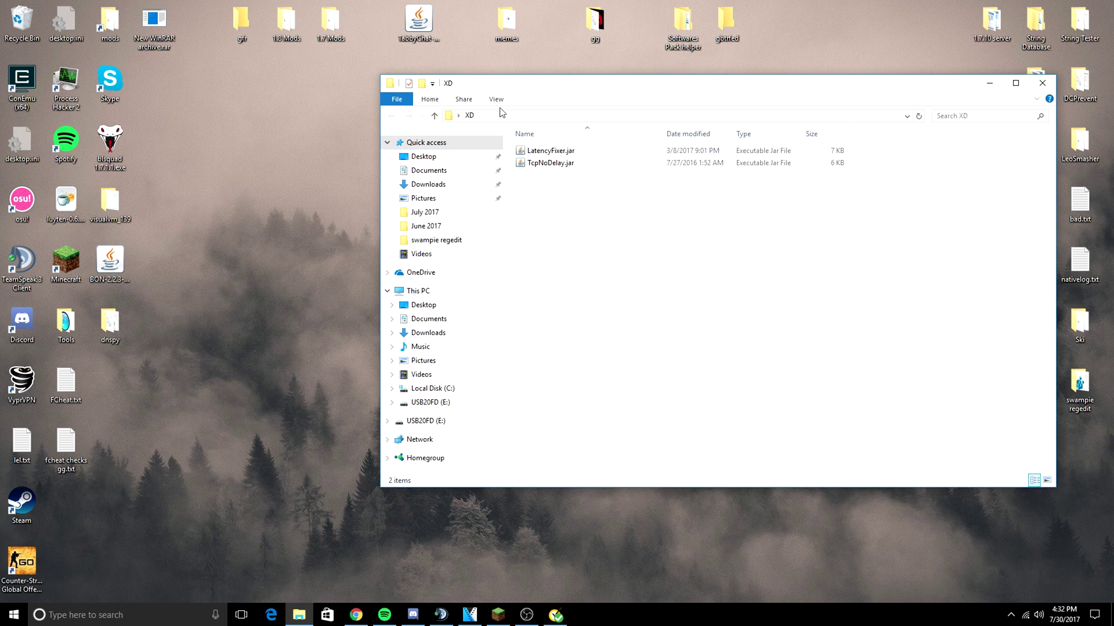
pyautogui.moveTo(512, 92); pyautogui.dragTo(521, 119)
pyautogui.press('Down')
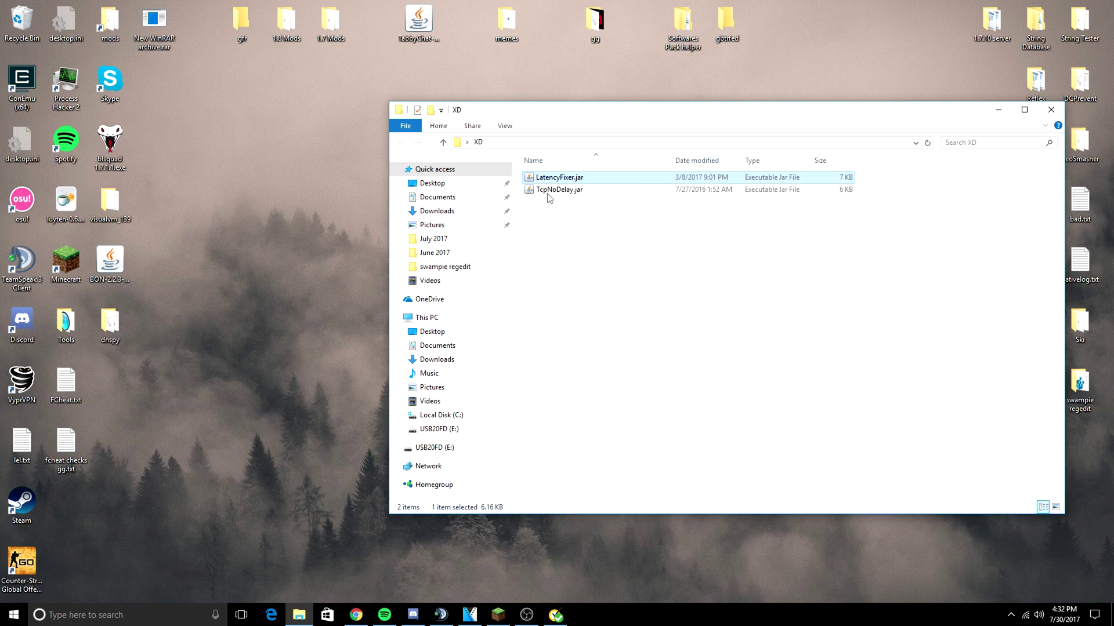
pyautogui.click(542, 215)
pyautogui.moveTo(630, 119); pyautogui.dragTo(672, 120)
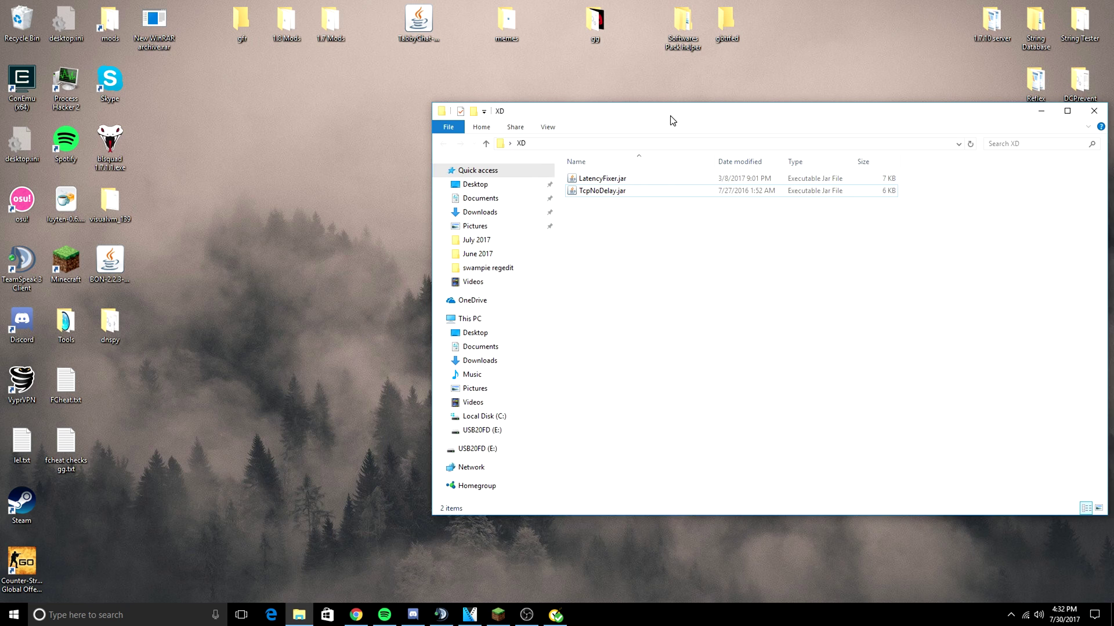
# Step: Launch Luyten and load TcpNoDelay.jar into it
pyautogui.doubleClick(81, 213)
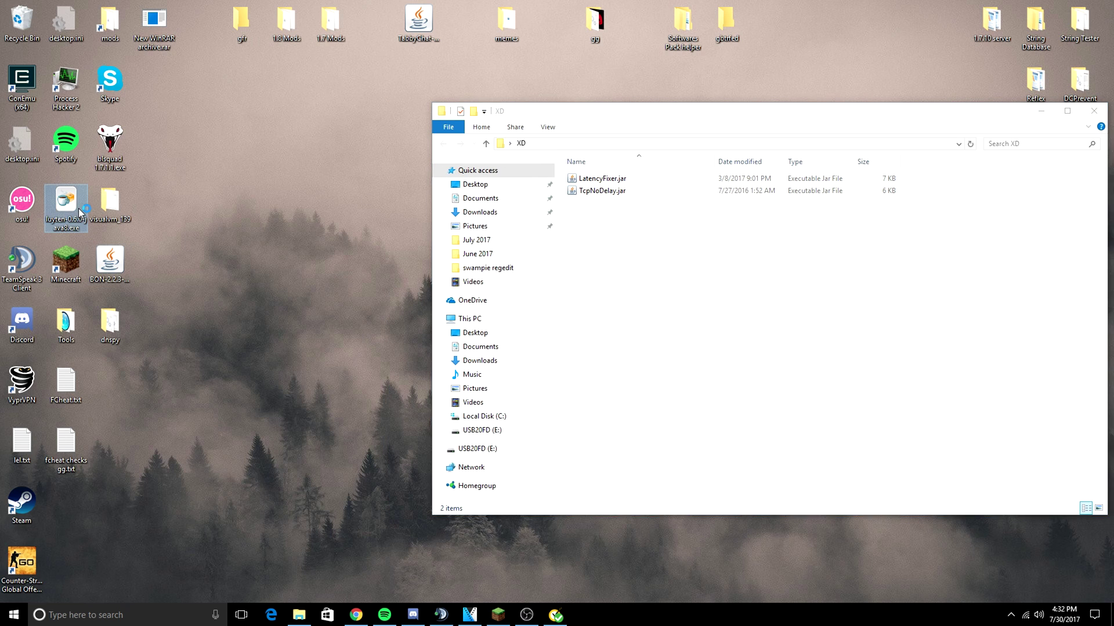
pyautogui.moveTo(641, 118); pyautogui.dragTo(640, 111)
pyautogui.moveTo(595, 184); pyautogui.dragTo(93, 273)
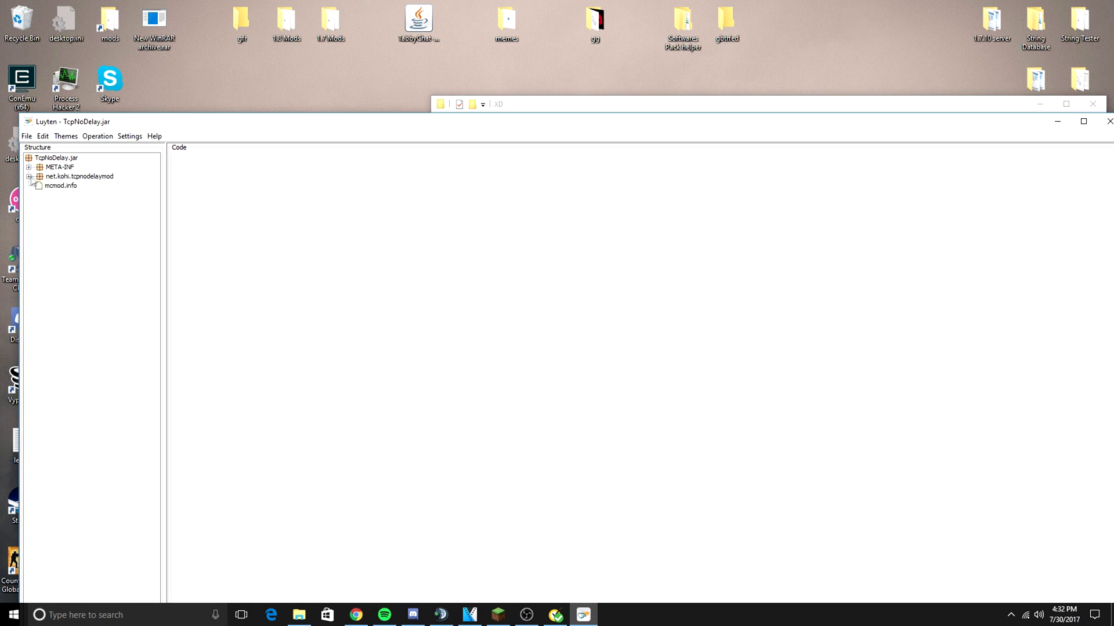
# Step: Browse the net.kohi.tcpnodelaymod classes in TcpNoDelay.jar and dismiss the unable-to-open error
pyautogui.click(28, 177)
pyautogui.click(103, 195)
pyautogui.press('Return')
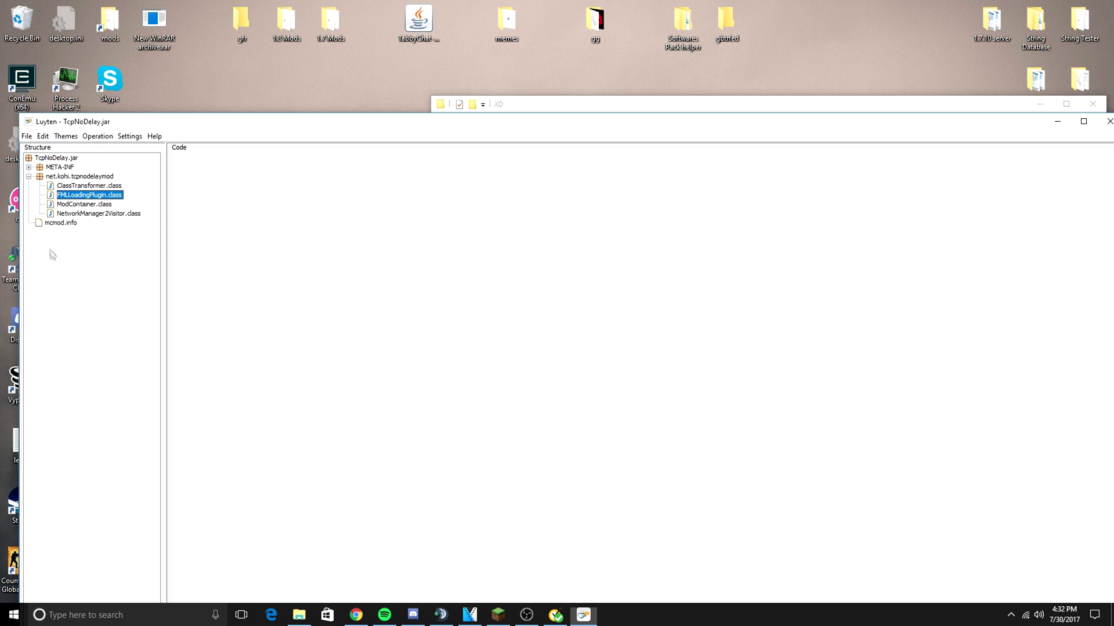
pyautogui.click(102, 195)
pyautogui.press('Return')
pyautogui.click(99, 213)
pyautogui.press('Return')
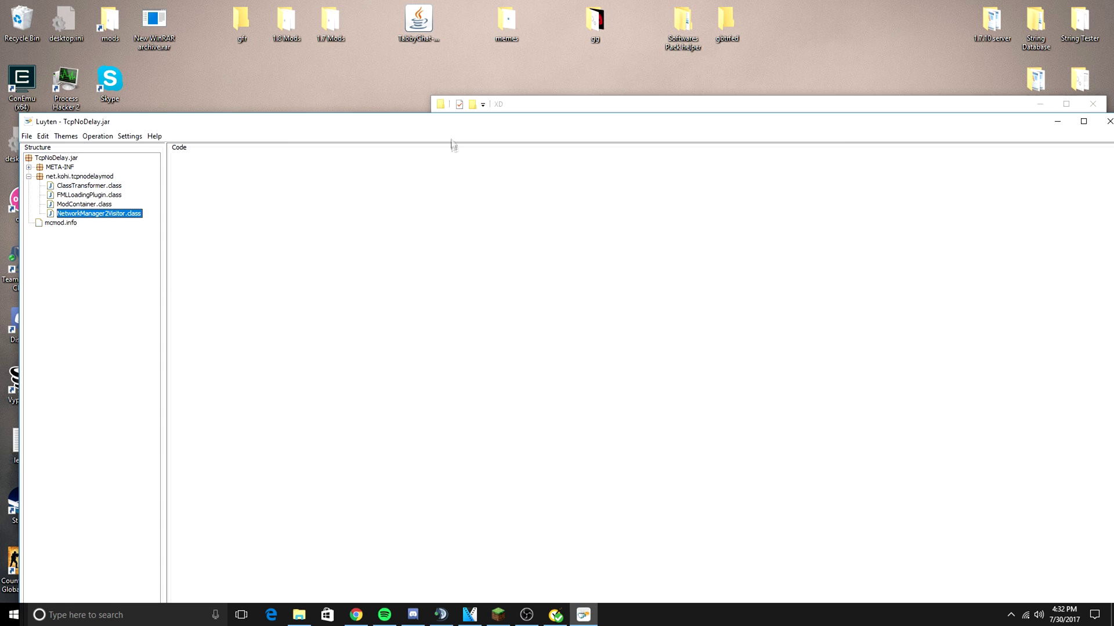
# Step: Load LatencyFixer.jar from the XD folder into Luyten
pyautogui.moveTo(475, 125)
pyautogui.mouseDown()
pyautogui.moveTo(485, 214)
pyautogui.moveTo(547, 341)
pyautogui.moveTo(468, 260)
pyautogui.moveTo(497, 227)
pyautogui.moveTo(482, 224)
pyautogui.mouseUp()
pyautogui.click(569, 116)
pyautogui.moveTo(585, 172)
pyautogui.mouseDown()
pyautogui.moveTo(102, 402)
pyautogui.moveTo(65, 326)
pyautogui.mouseUp()
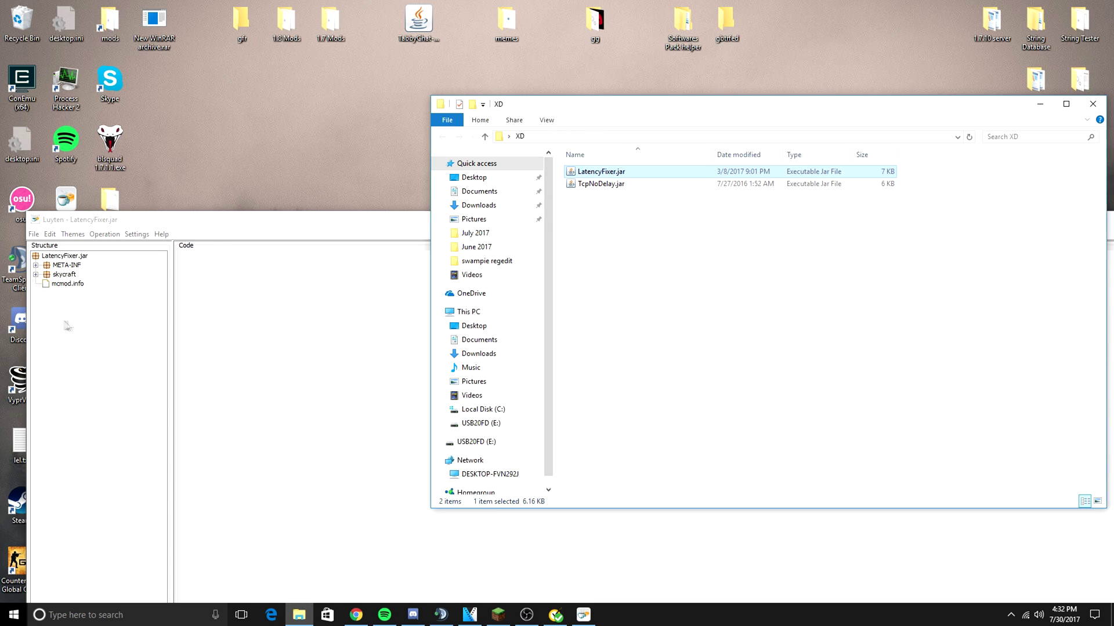
# Step: Inspect the skycraft package's LegacyJavaFixer and skycraftTweaker classes in full-screen Luyten
pyautogui.click(35, 275)
pyautogui.doubleClick(134, 221)
pyautogui.doubleClick(58, 69)
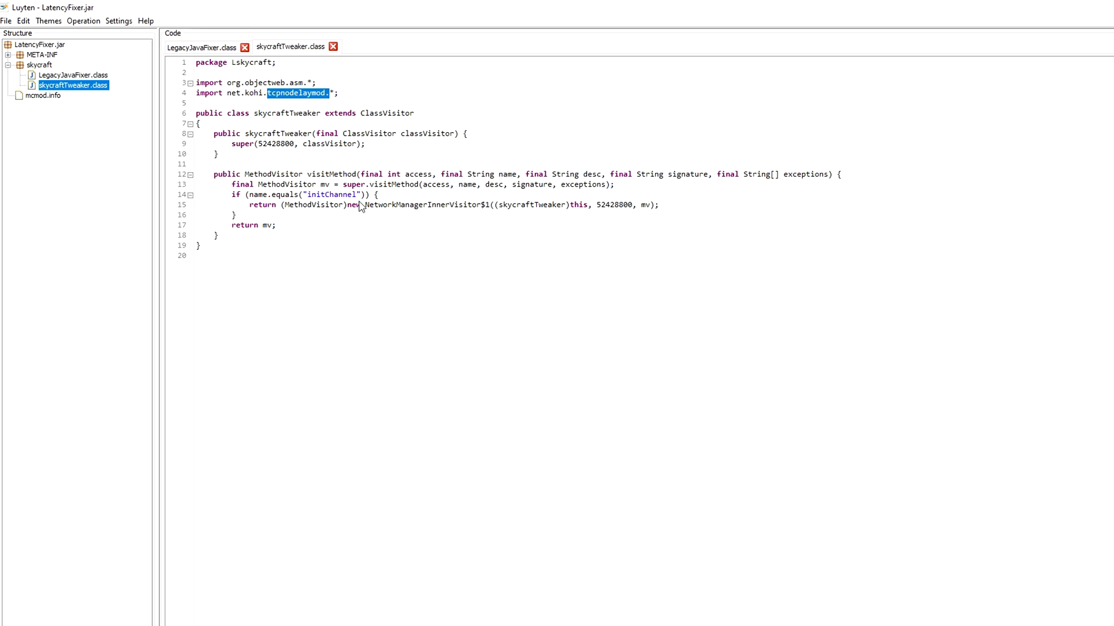
pyautogui.moveTo(253, 113); pyautogui.dragTo(196, 113)
pyautogui.doubleClick(318, 116)
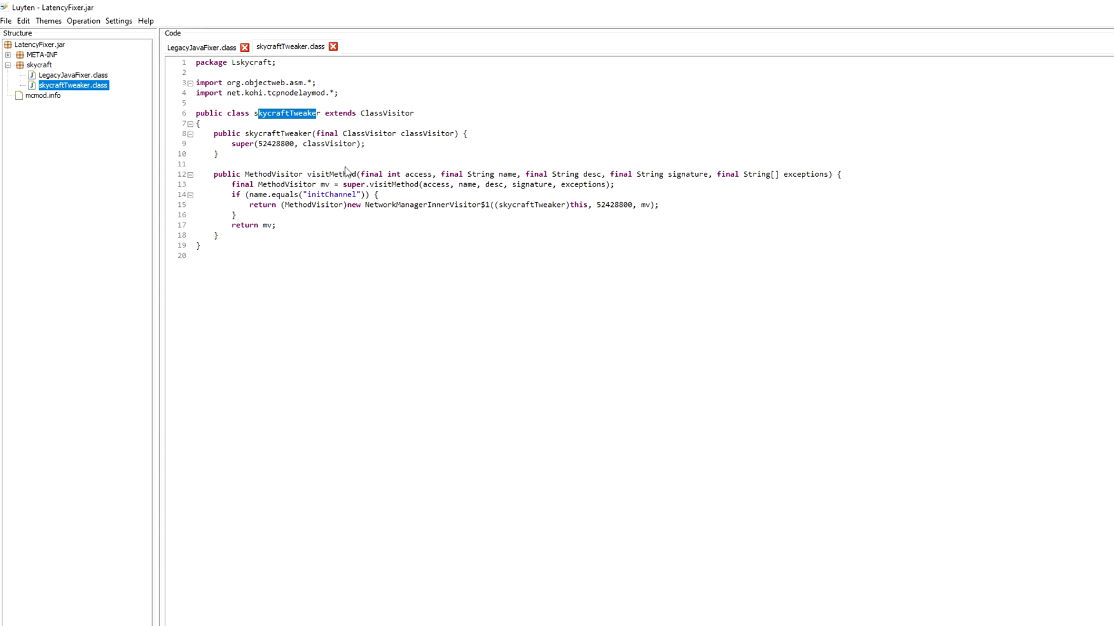
pyautogui.click(349, 174)
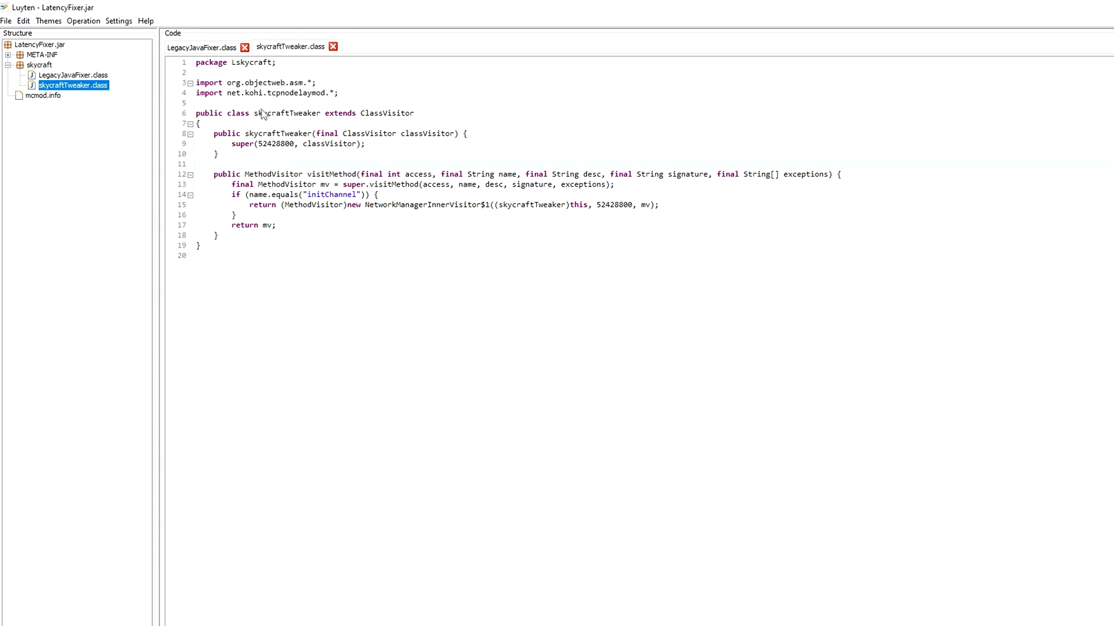
pyautogui.click(93, 76)
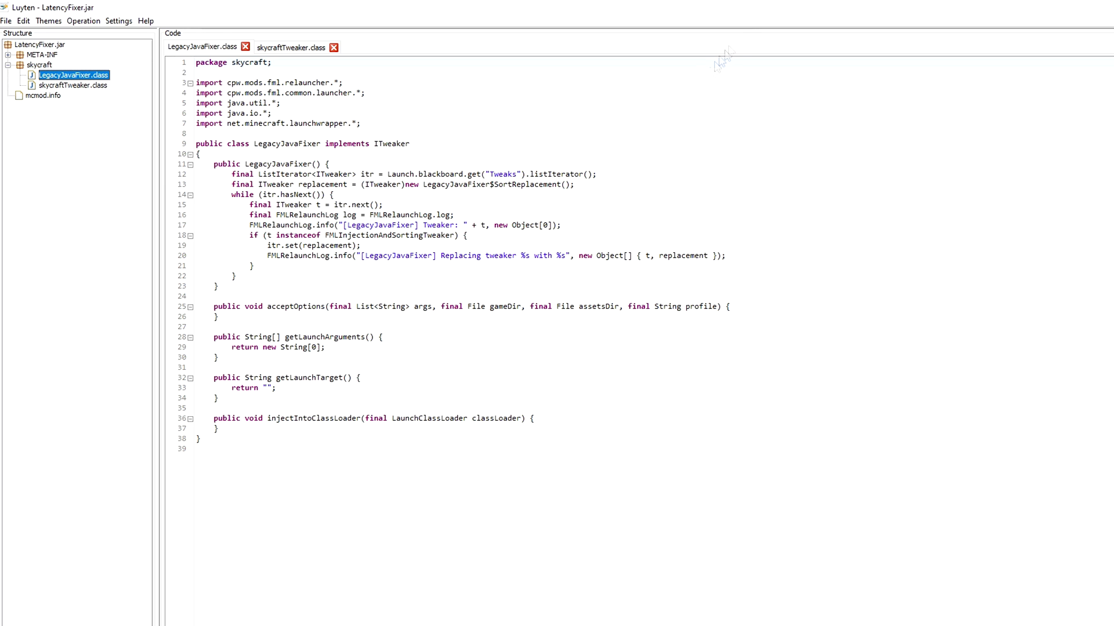
# Step: Move both jars from XD into the Minecraft 1.7.10 mods folder and launch the game
pyautogui.moveTo(769, 4)
pyautogui.mouseDown()
pyautogui.moveTo(659, 136)
pyautogui.moveTo(776, 154)
pyautogui.moveTo(752, 169)
pyautogui.mouseUp()
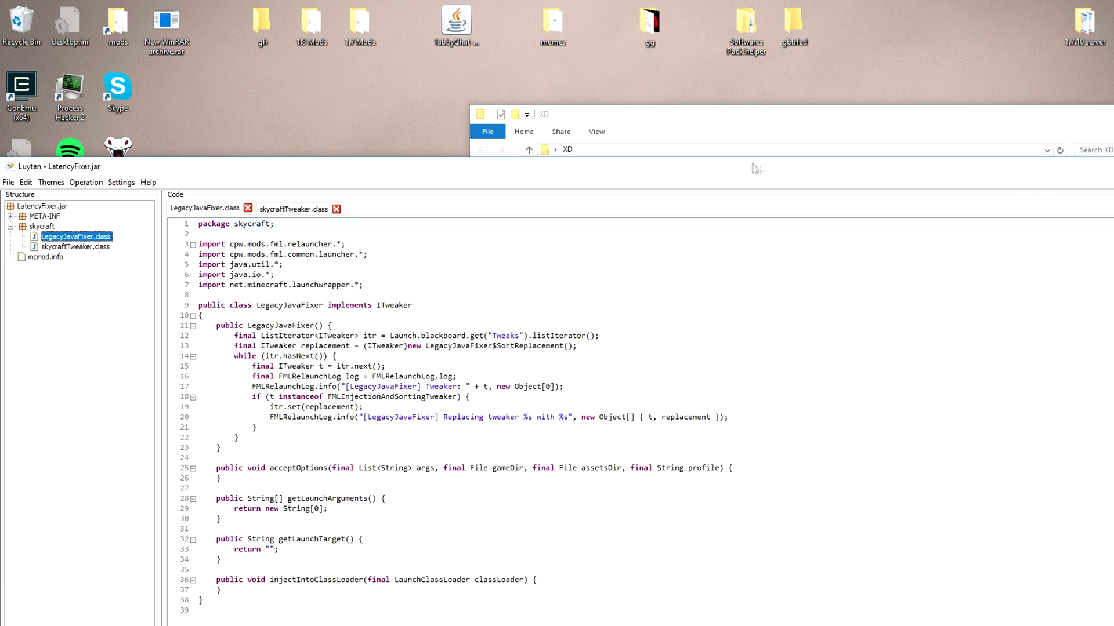
pyautogui.press('super+Down')
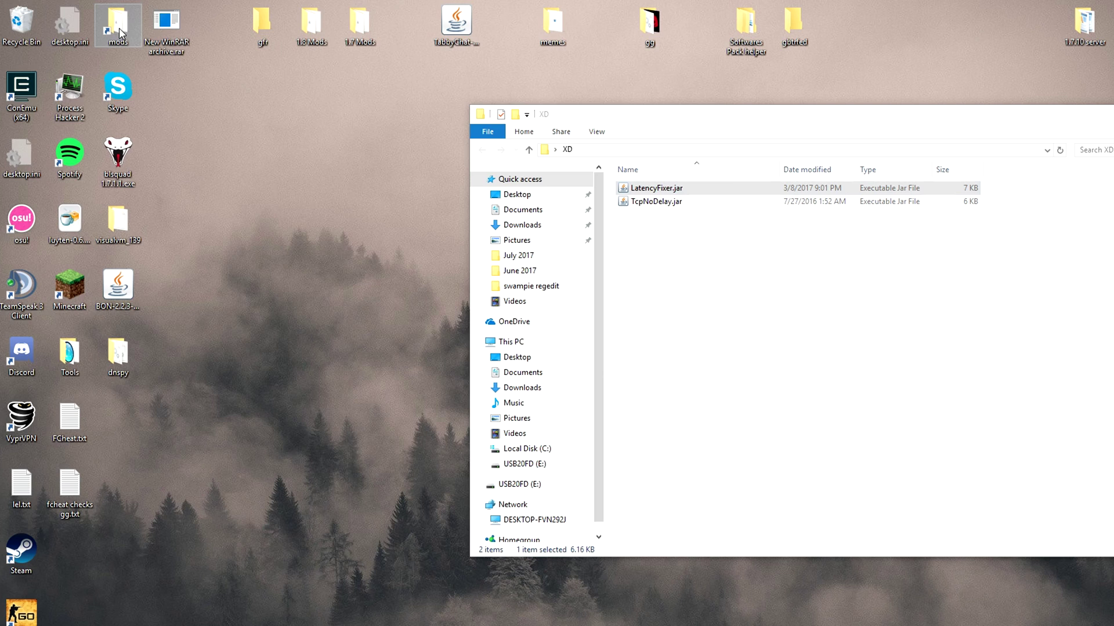
pyautogui.doubleClick(120, 28)
pyautogui.moveTo(794, 241)
pyautogui.mouseDown()
pyautogui.moveTo(673, 185)
pyautogui.moveTo(174, 83)
pyautogui.mouseUp()
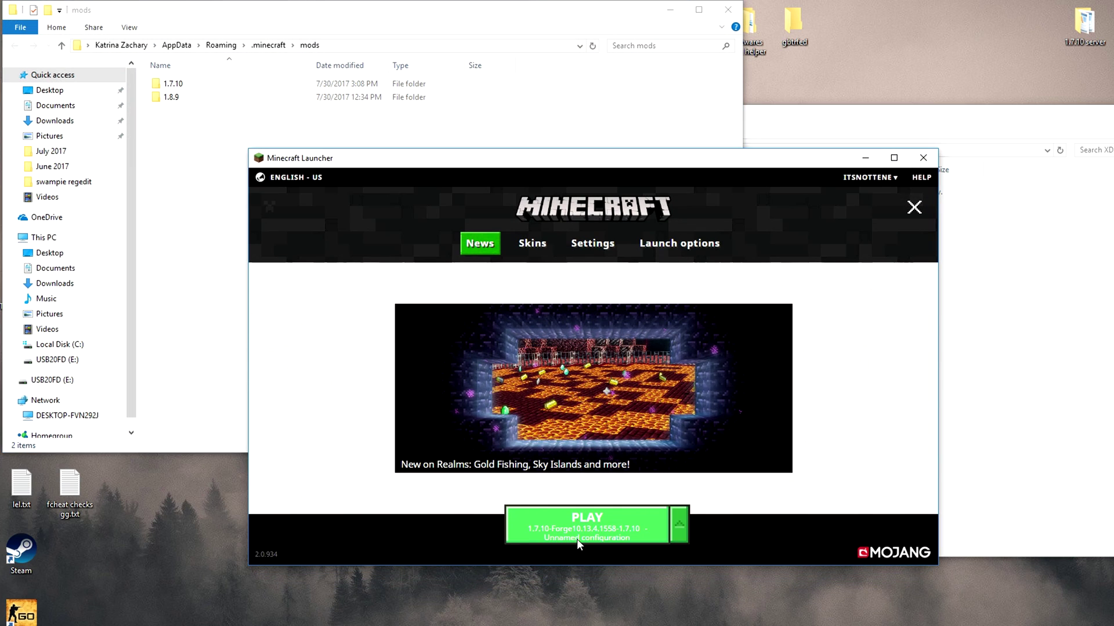
pyautogui.click(576, 538)
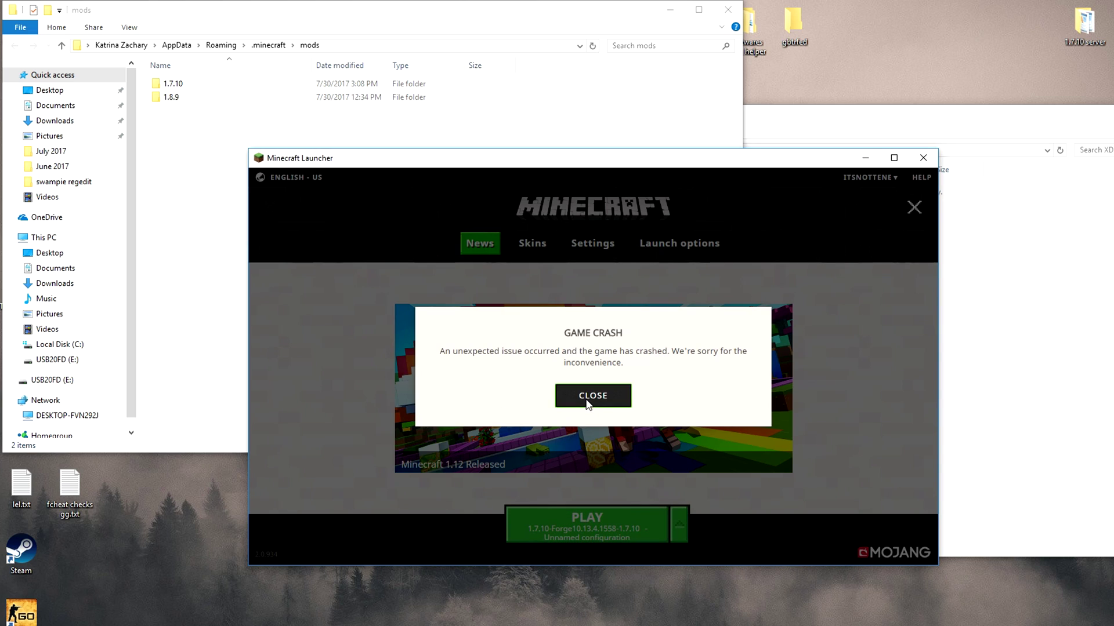
# Step: Dismiss the crash notice, put TcpNoDelay.jar in the 1.7.10 mods folder, and relaunch Minecraft
pyautogui.click(588, 400)
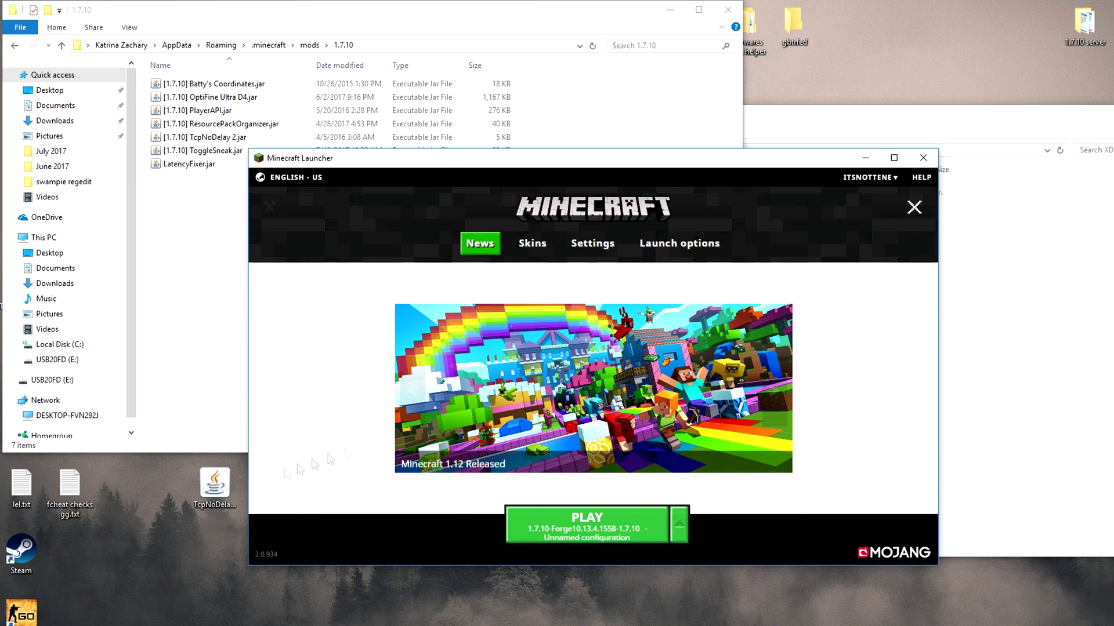
pyautogui.moveTo(215, 484)
pyautogui.mouseDown()
pyautogui.moveTo(182, 187)
pyautogui.moveTo(185, 538)
pyautogui.mouseUp()
pyautogui.click(574, 541)
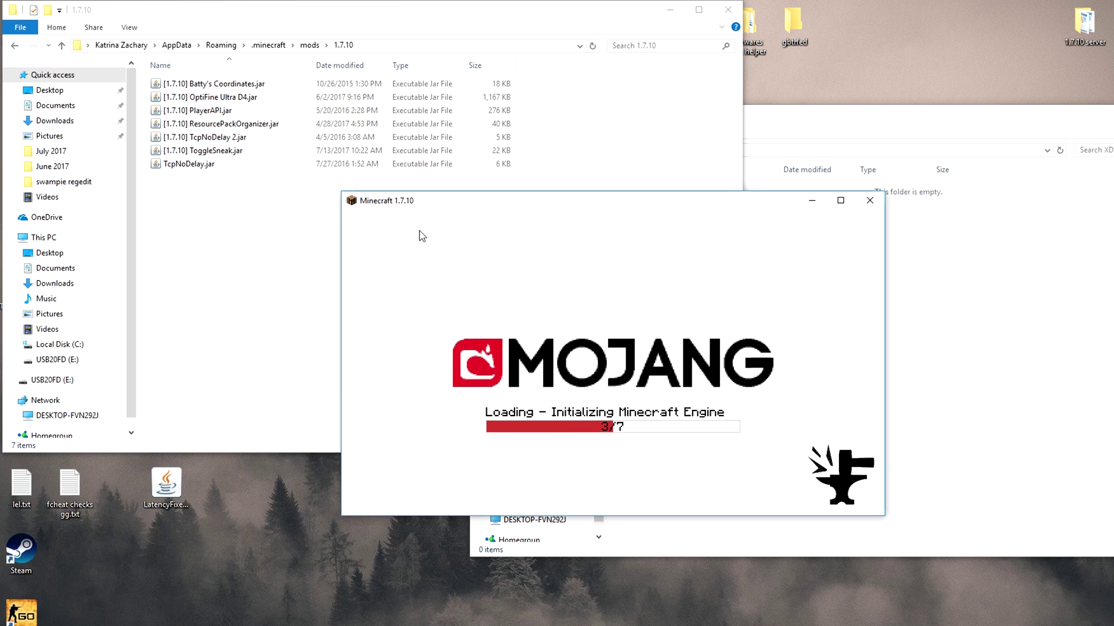
# Step: Delete TcpNoDelay.jar from the 1.7.10 mods folder, leaving six jars
pyautogui.moveTo(188, 163); pyautogui.dragTo(277, 517)
pyautogui.moveTo(192, 164)
pyautogui.mouseDown()
pyautogui.moveTo(320, 541)
pyautogui.moveTo(238, 197)
pyautogui.moveTo(233, 220)
pyautogui.mouseUp()
pyautogui.press('Delete')
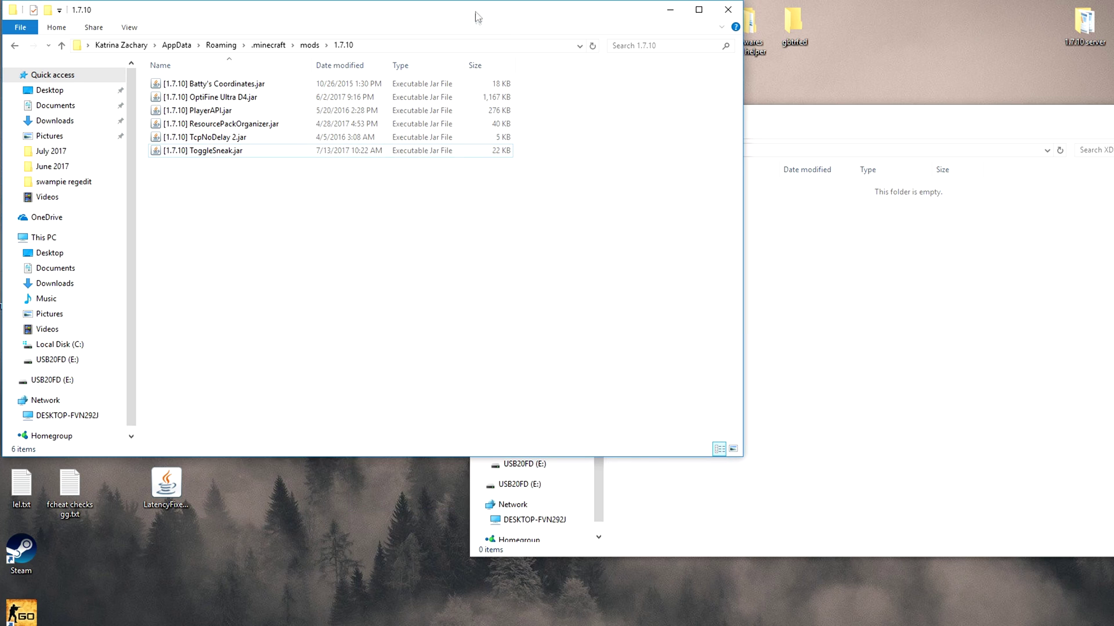
# Step: Delete the LatencyFixer.jar copy from the desktop
pyautogui.moveTo(477, 16); pyautogui.dragTo(561, 91)
pyautogui.moveTo(239, 92); pyautogui.dragTo(380, 89)
pyautogui.click(155, 490)
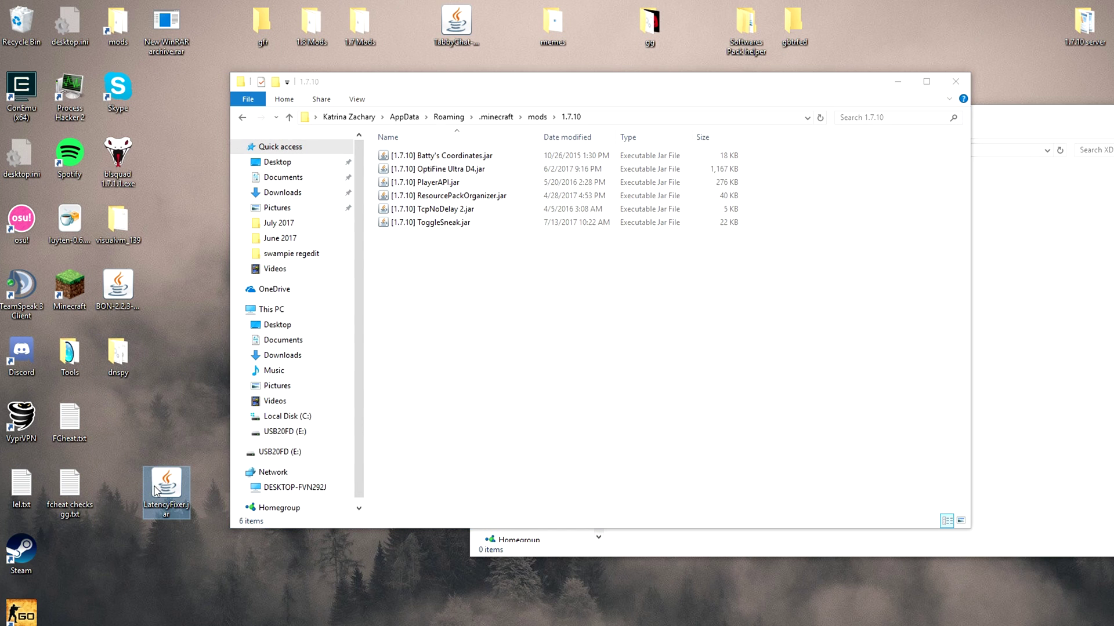
pyautogui.press('Delete')
# Step: Close the XD and 1.7.10 folder windows and delete the XD folder from the desktop
pyautogui.moveTo(524, 89); pyautogui.dragTo(415, 117)
pyautogui.click(889, 116)
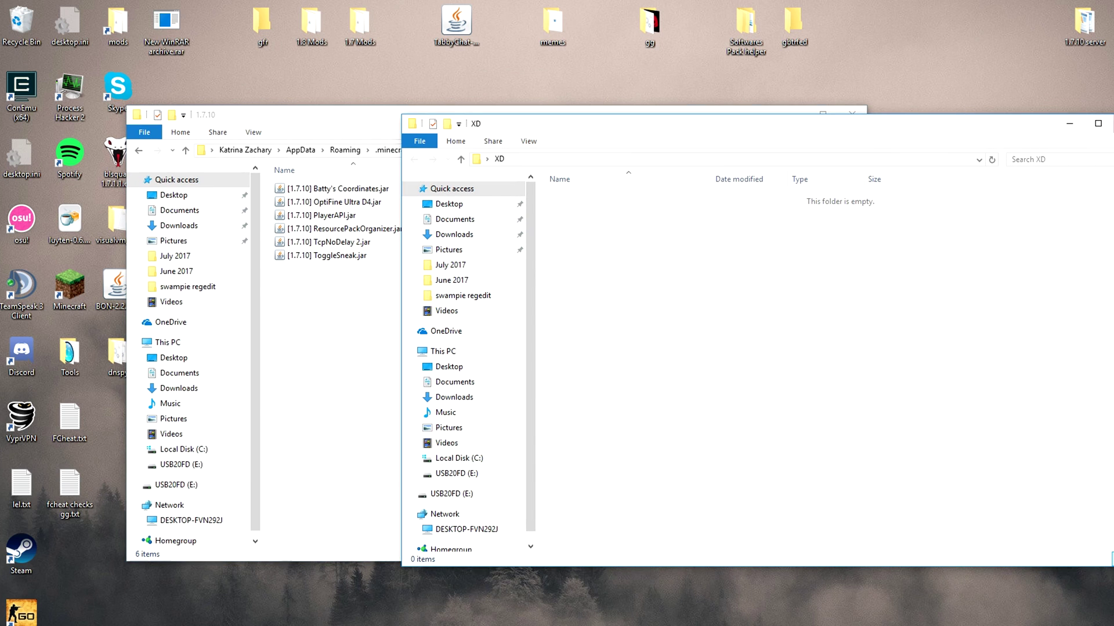
pyautogui.hotkey('alt', 'F4')
pyautogui.click(851, 114)
pyautogui.click(579, 300)
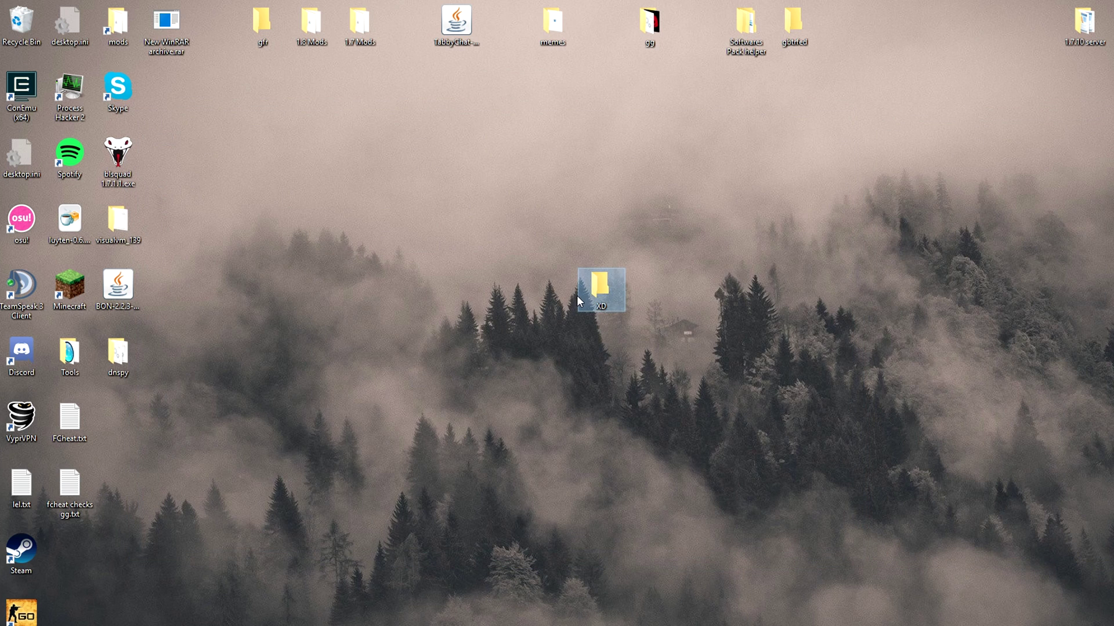
pyautogui.press('Delete')
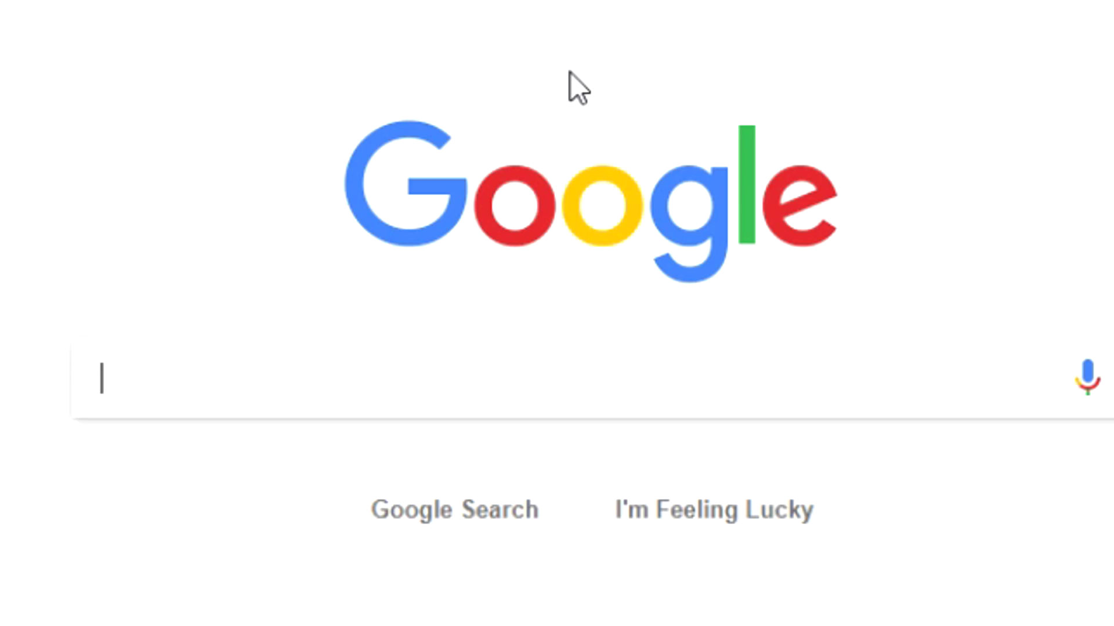
# Step: Search Google for 'op reach' videos from the past 24 hours and scroll the results
pyautogui.write('op reach')
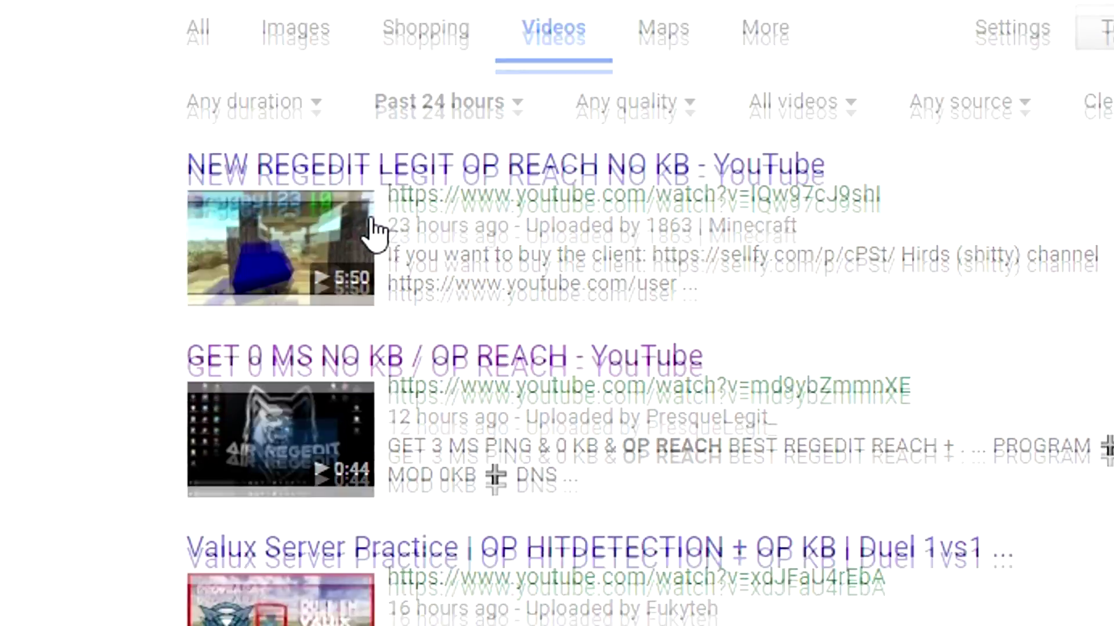
pyautogui.scroll(-3, 394, 154)
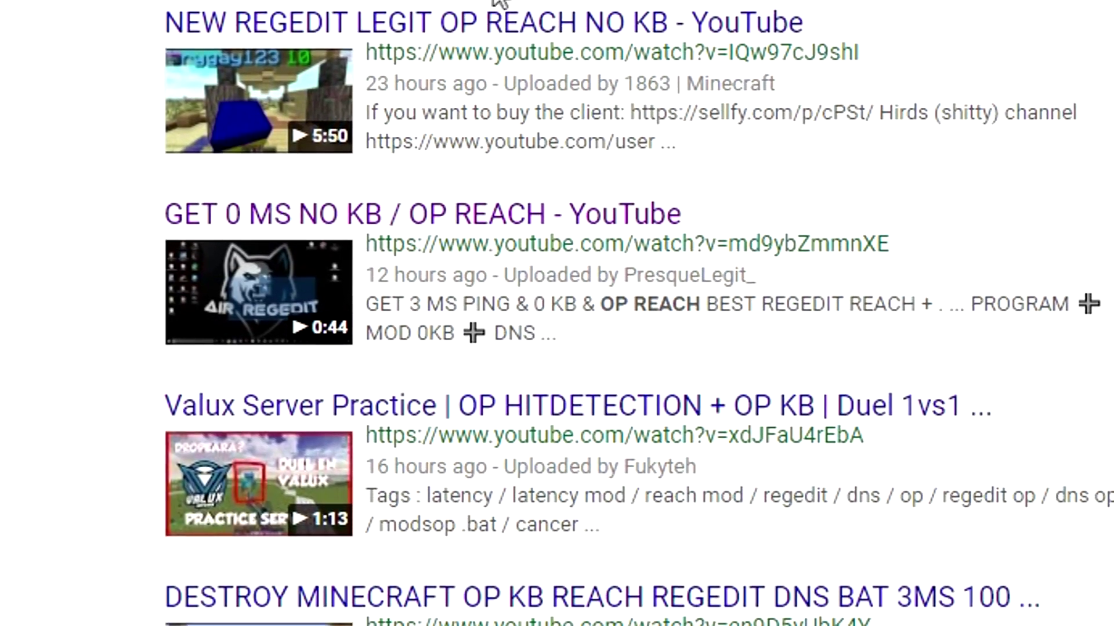
pyautogui.click(406, 5)
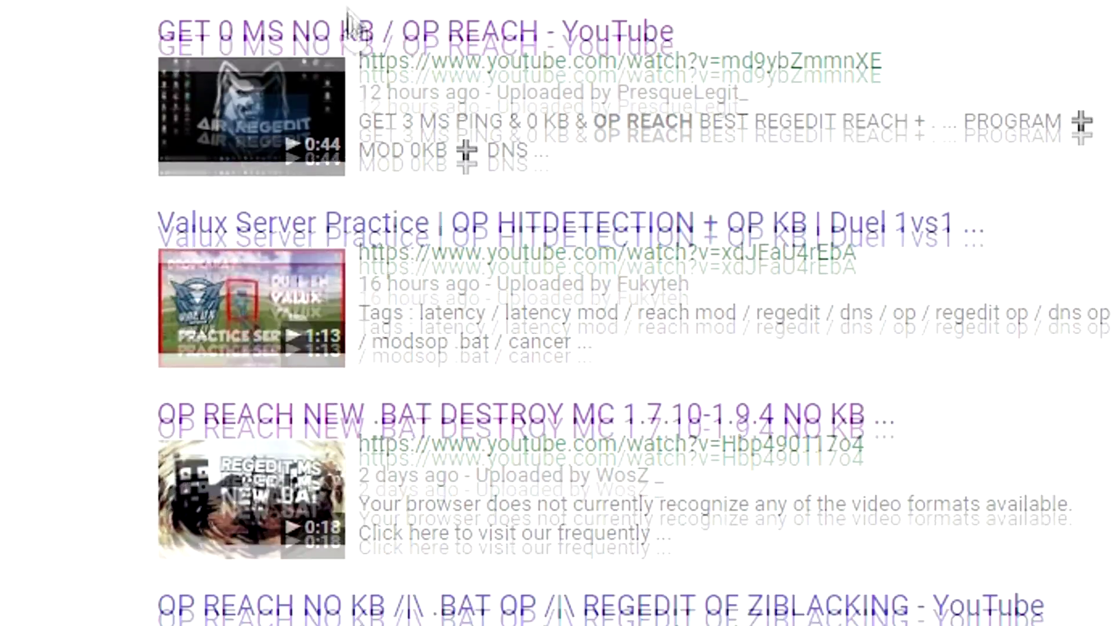
pyautogui.scroll(-9, 348, 16)
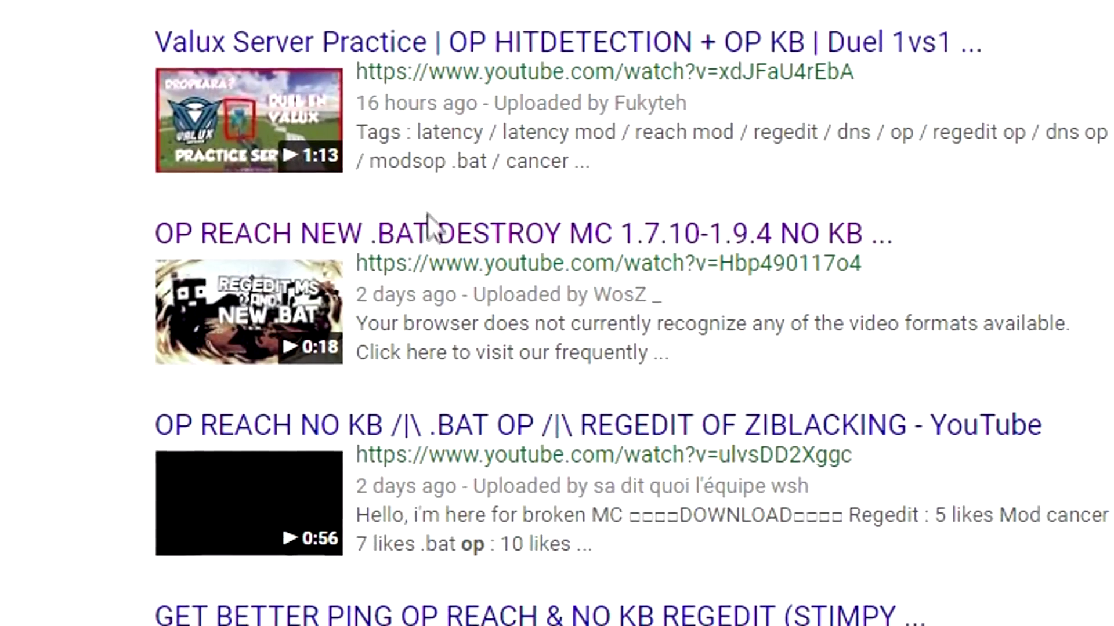
pyautogui.scroll(-5, 500, 565)
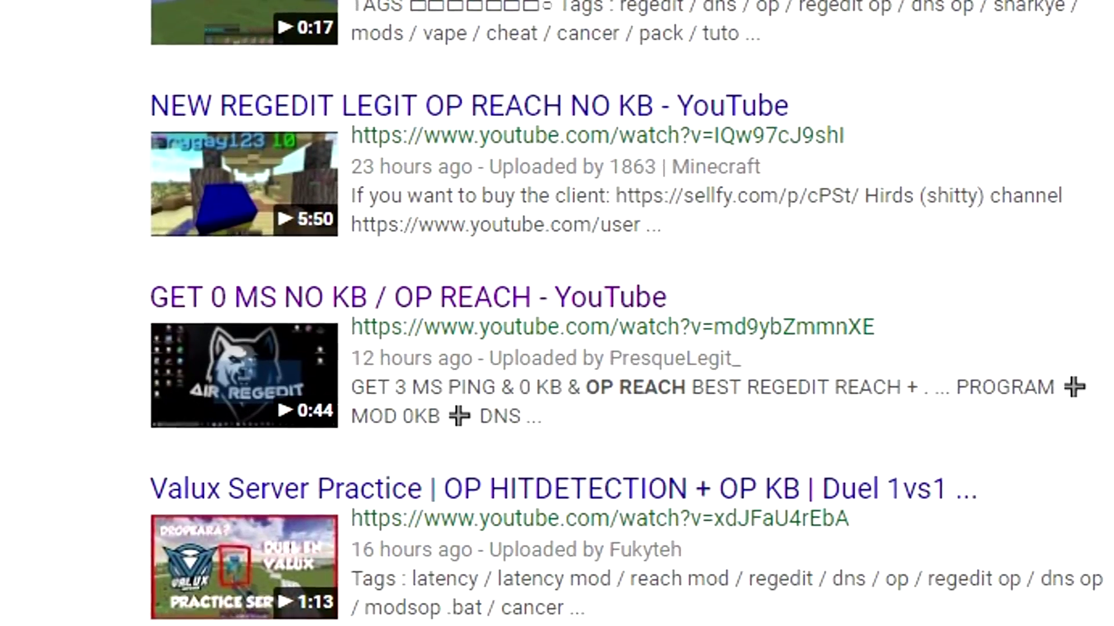